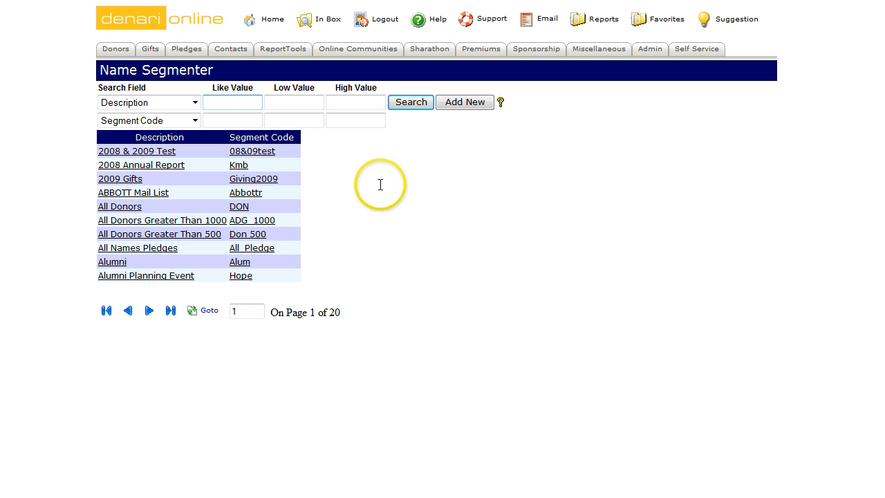
# Create a new name segmenter with the description "Training 2" and the segment code "train_ds".
pyautogui.click(459, 104)
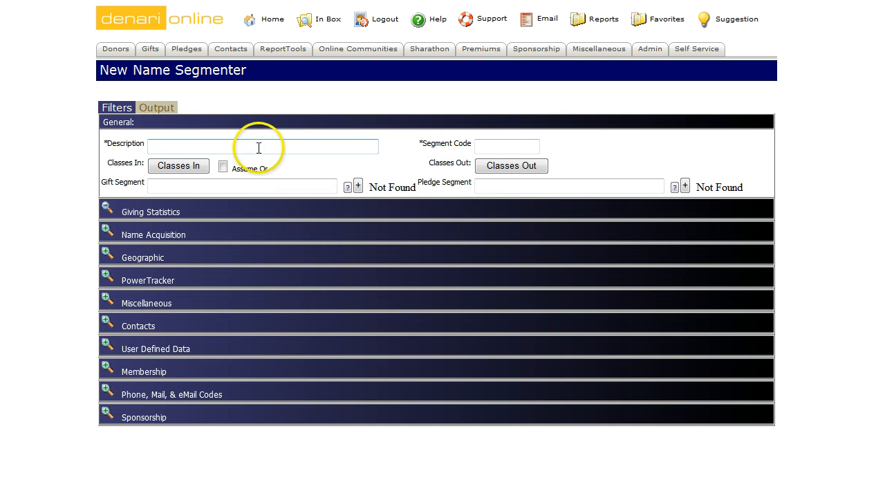
pyautogui.click(258, 146)
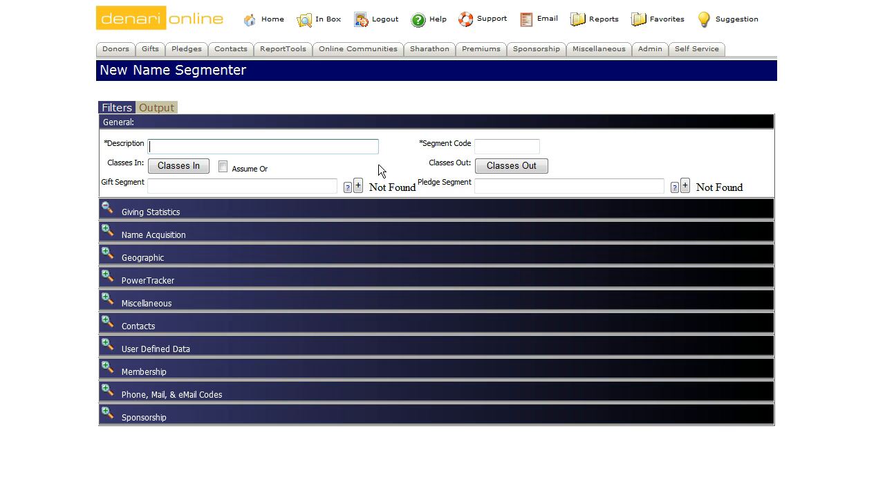
pyautogui.write('Training')
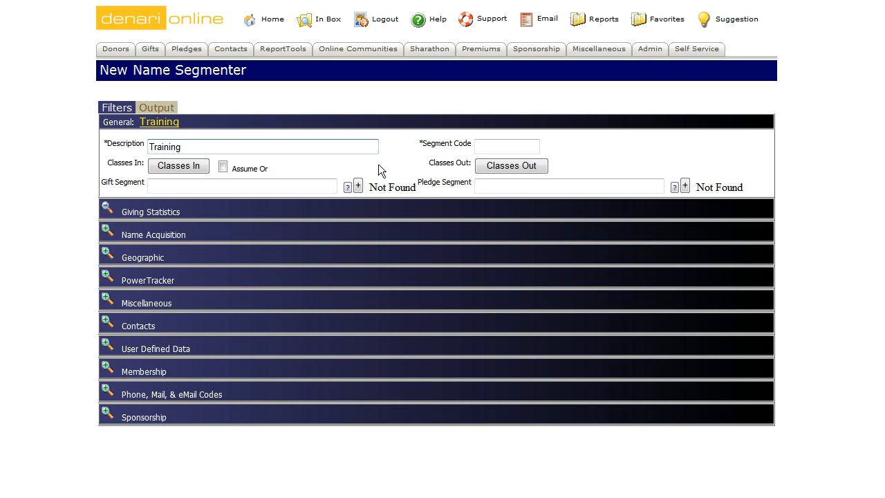
pyautogui.write(' 2')
pyautogui.click(479, 147)
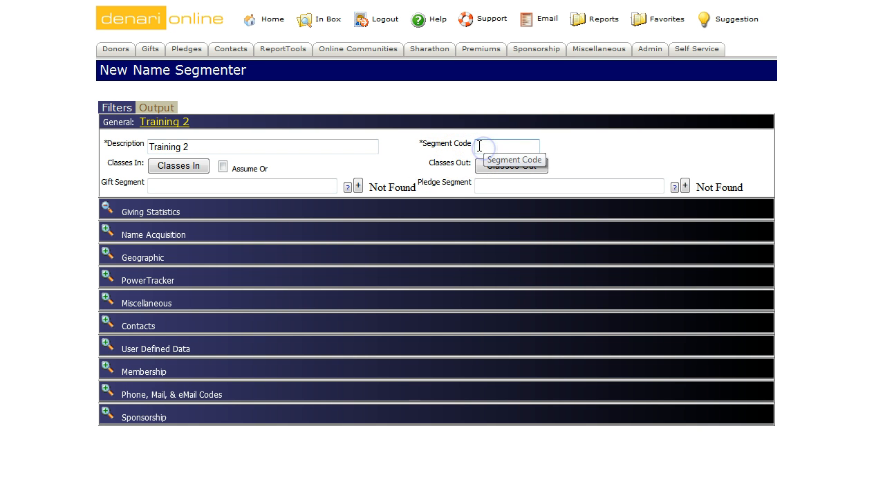
pyautogui.write('train')
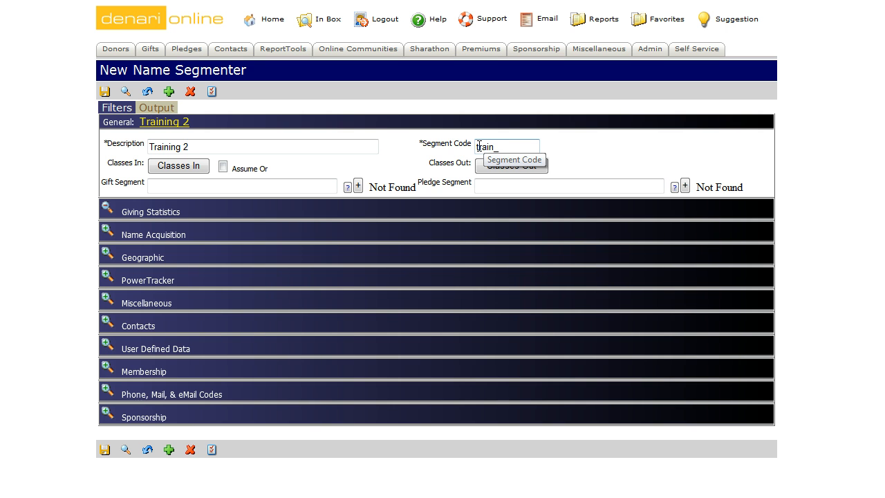
pyautogui.write('_ds')
pyautogui.click(408, 143)
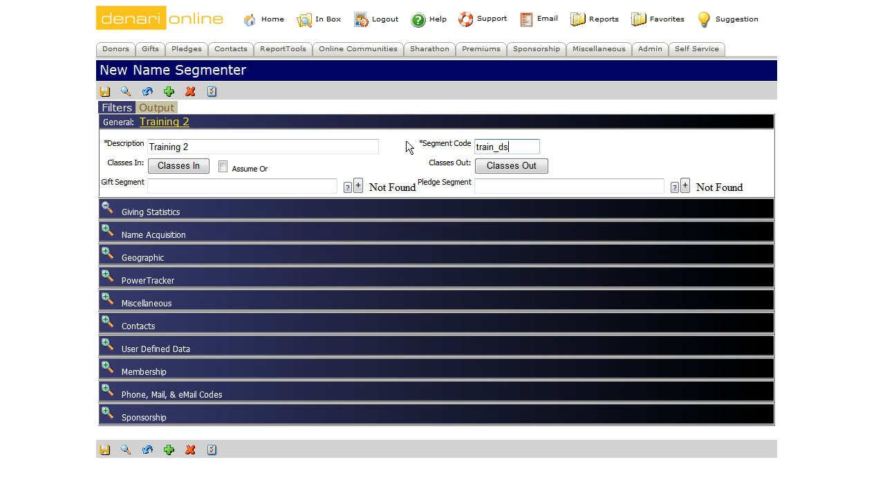
pyautogui.click(402, 149)
# Open the segmenter's Classes In page, enlarge its window and look through the include class groups.
pyautogui.click(193, 169)
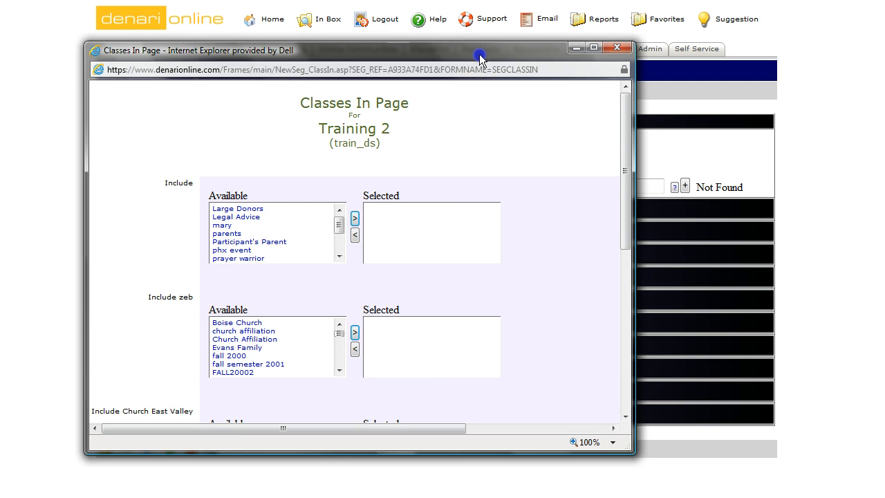
pyautogui.moveTo(479, 54); pyautogui.dragTo(479, 22)
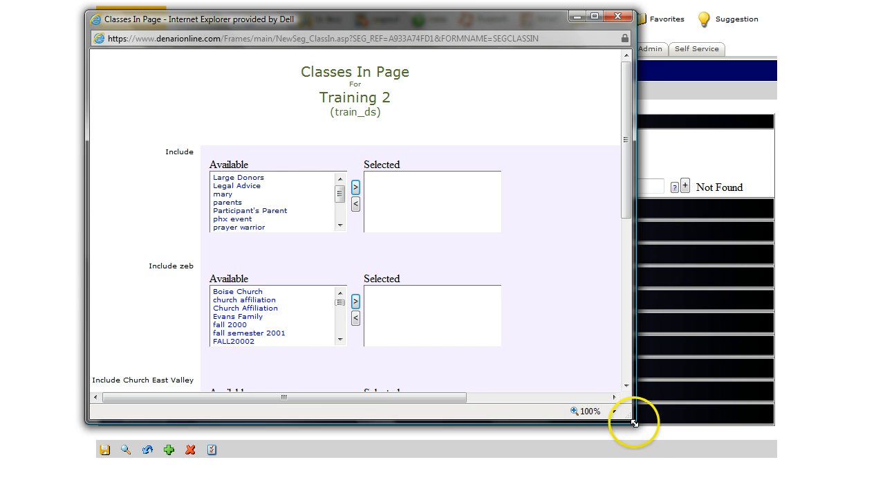
pyautogui.moveTo(633, 421); pyautogui.dragTo(650, 483)
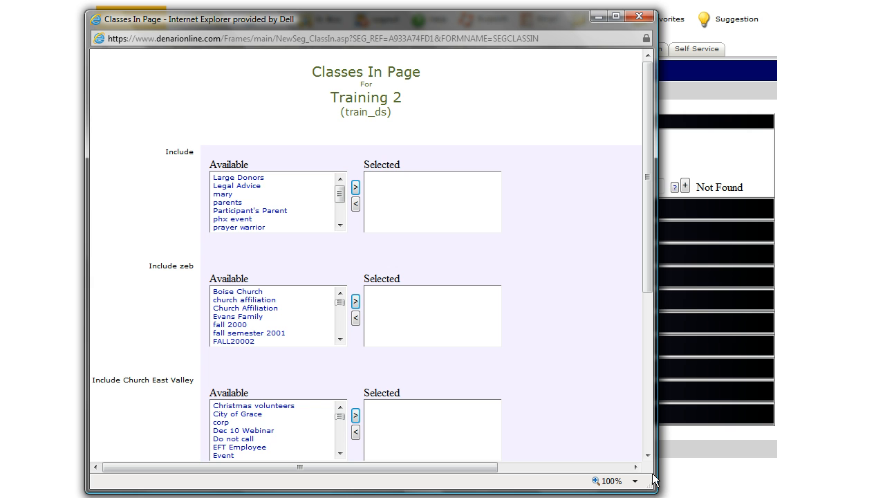
pyautogui.scroll(-4, 653, 478)
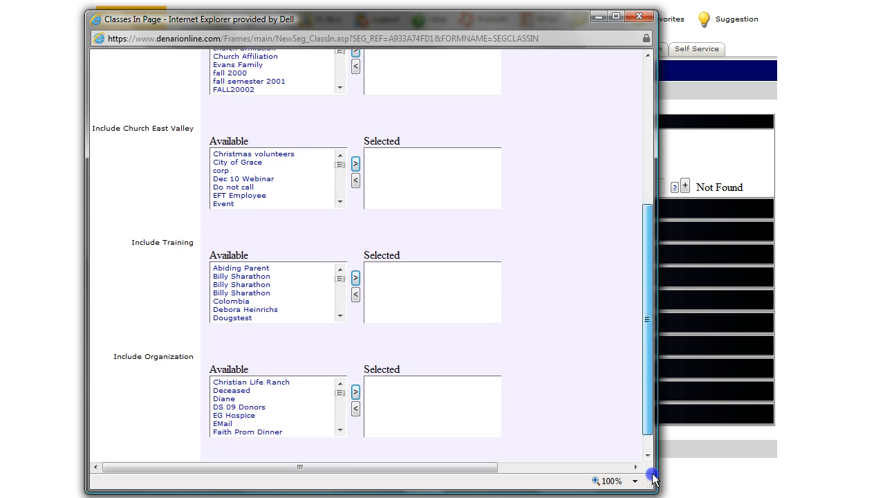
pyautogui.scroll(3, 653, 306)
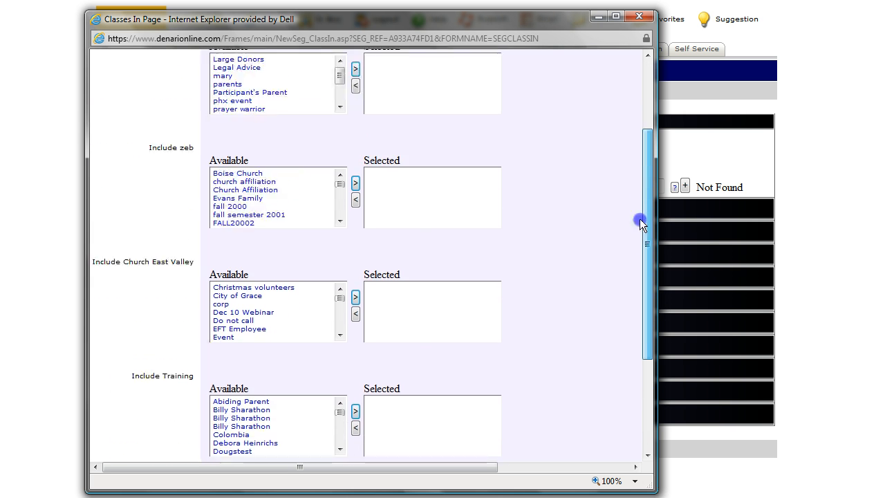
pyautogui.moveTo(640, 223); pyautogui.dragTo(636, 142)
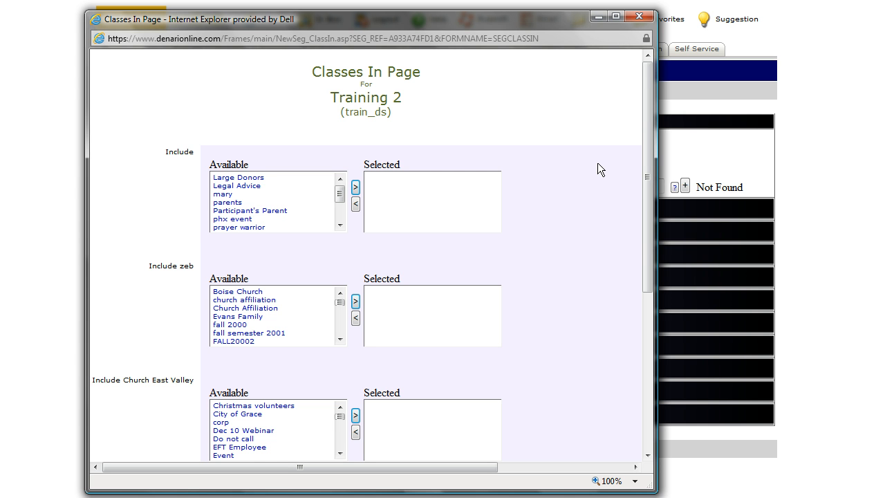
pyautogui.moveTo(644, 145); pyautogui.dragTo(626, 135)
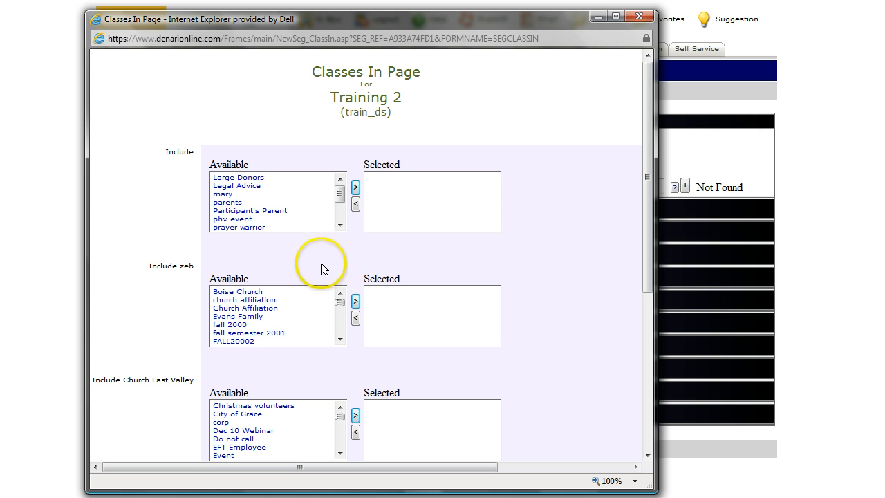
# Add Large Donors to the selected classes of the first Include group.
pyautogui.click(256, 177)
pyautogui.click(285, 261)
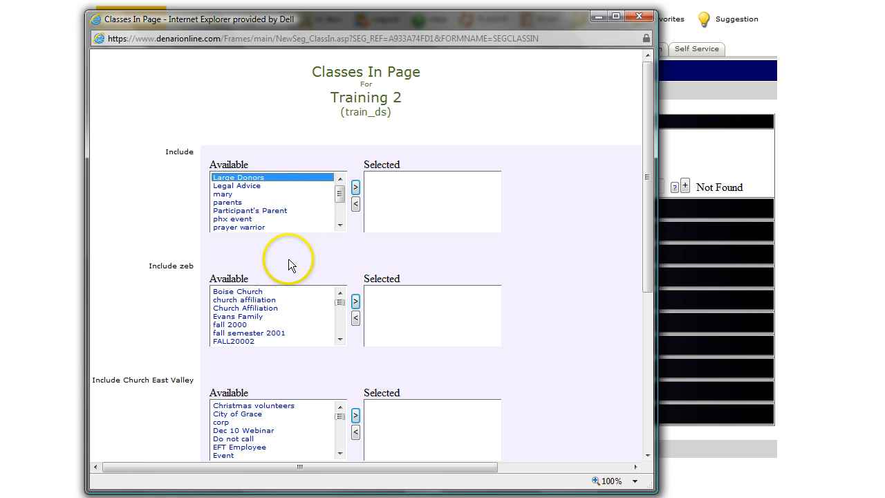
pyautogui.click(356, 188)
pyautogui.click(552, 198)
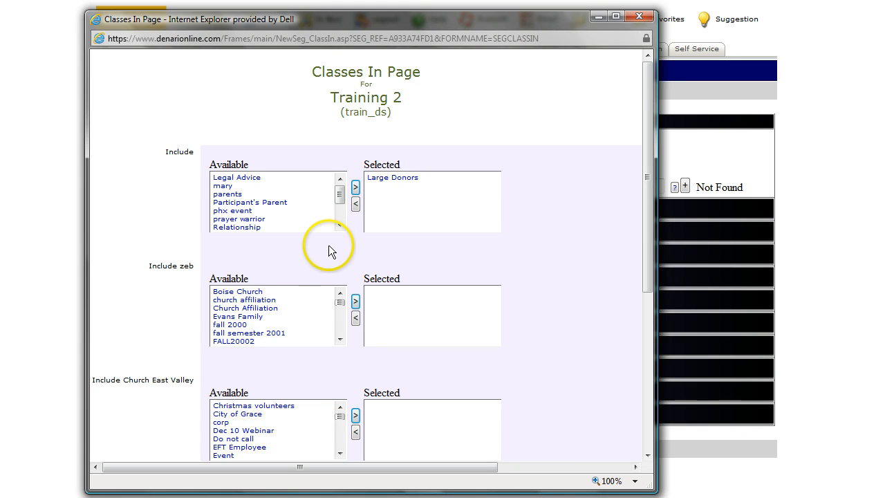
# Add Boise Church to the selected Include zeb classes and take it back out.
pyautogui.click(256, 291)
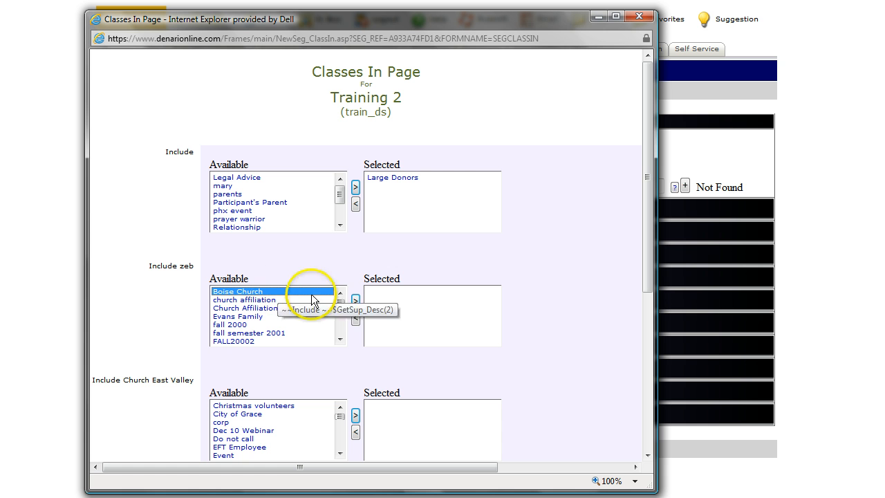
pyautogui.click(355, 302)
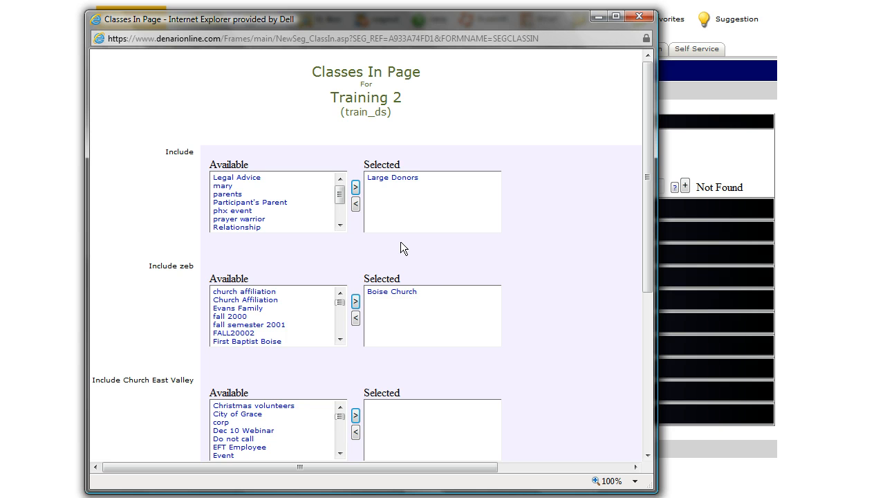
pyautogui.click(391, 291)
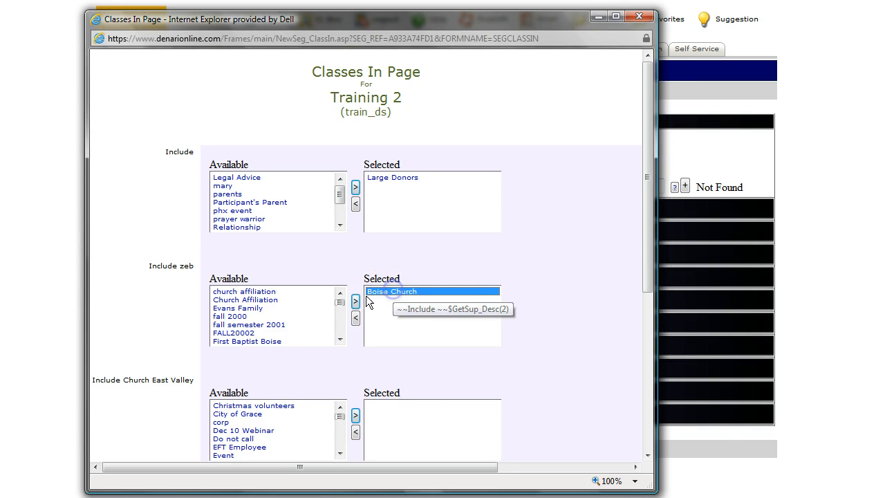
pyautogui.click(355, 318)
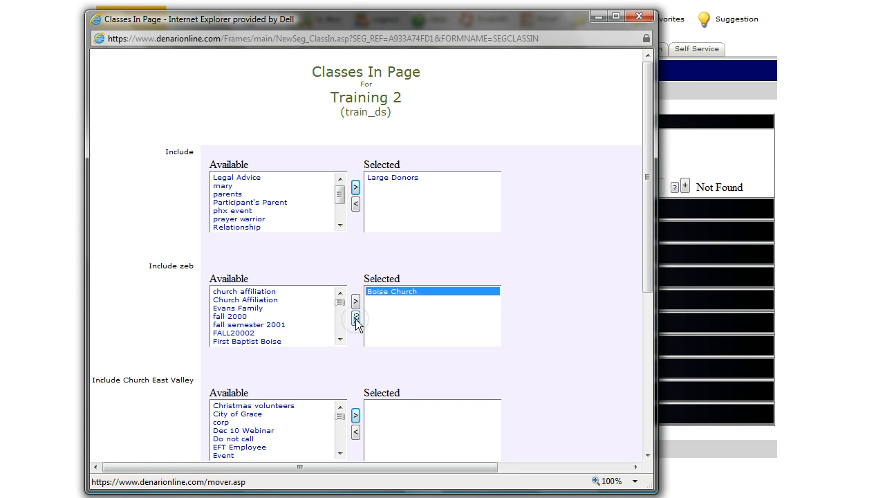
# Add Spanish to the selected classes of the first Include group alongside Large Donors.
pyautogui.click(339, 226)
pyautogui.click(339, 226)
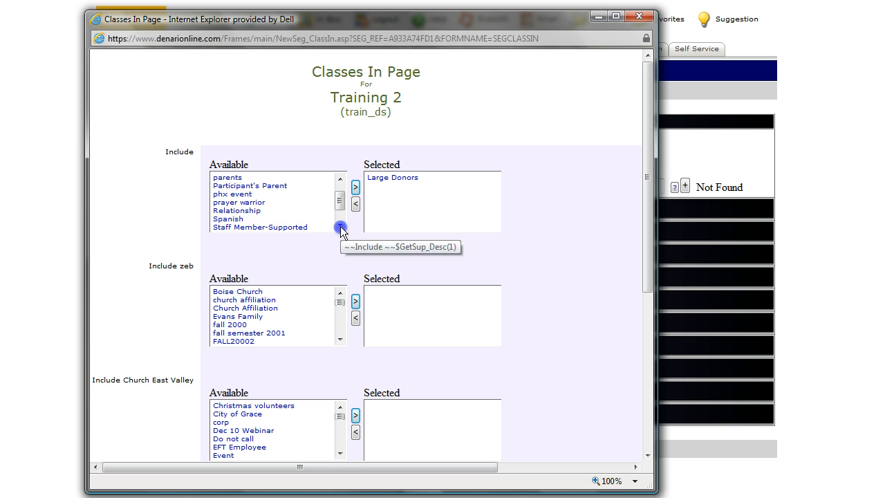
pyautogui.click(260, 220)
pyautogui.click(355, 188)
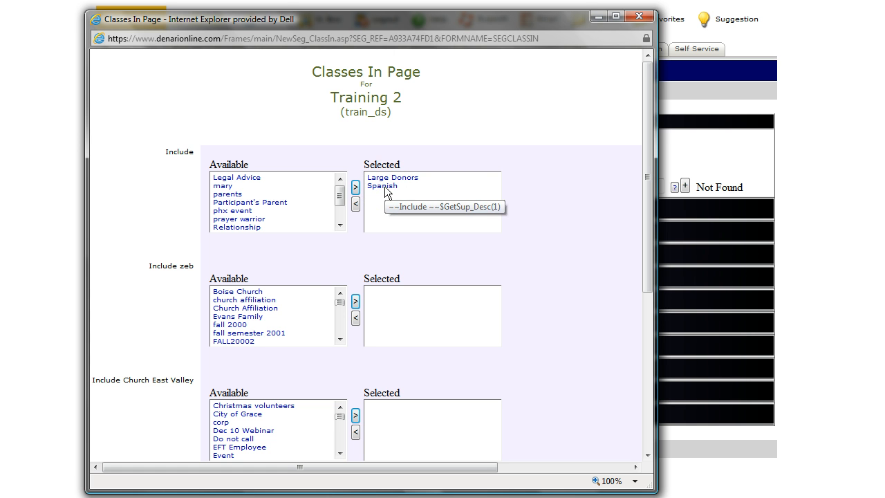
# Add Boise Church to the selected classes of the Include zeb group.
pyautogui.click(246, 291)
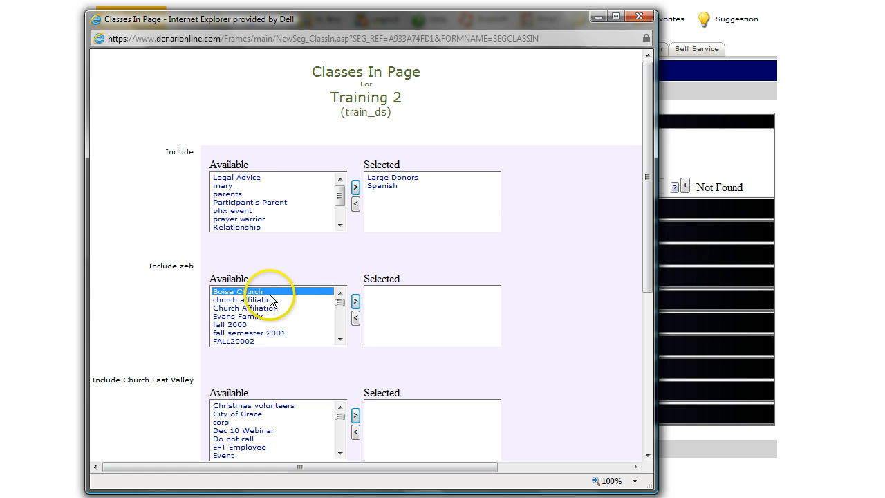
pyautogui.click(355, 302)
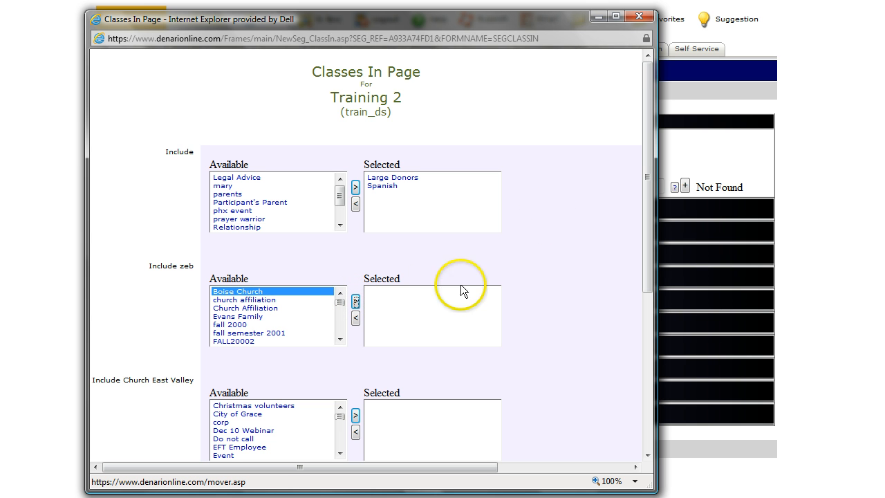
pyautogui.click(355, 303)
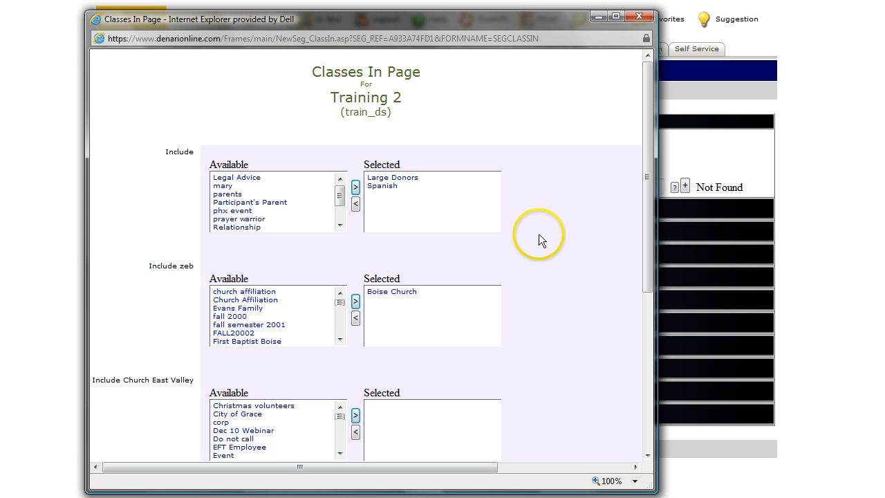
pyautogui.moveTo(643, 156)
pyautogui.mouseDown()
pyautogui.moveTo(634, 286)
pyautogui.moveTo(634, 145)
pyautogui.mouseUp()
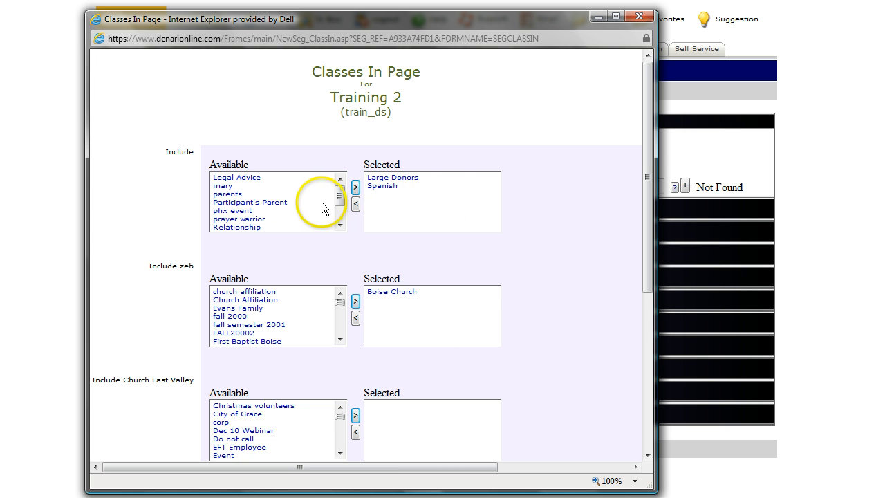
# Move the Classes In window aside to view the Assume Or option, and close the window.
pyautogui.moveTo(332, 22); pyautogui.dragTo(521, 29)
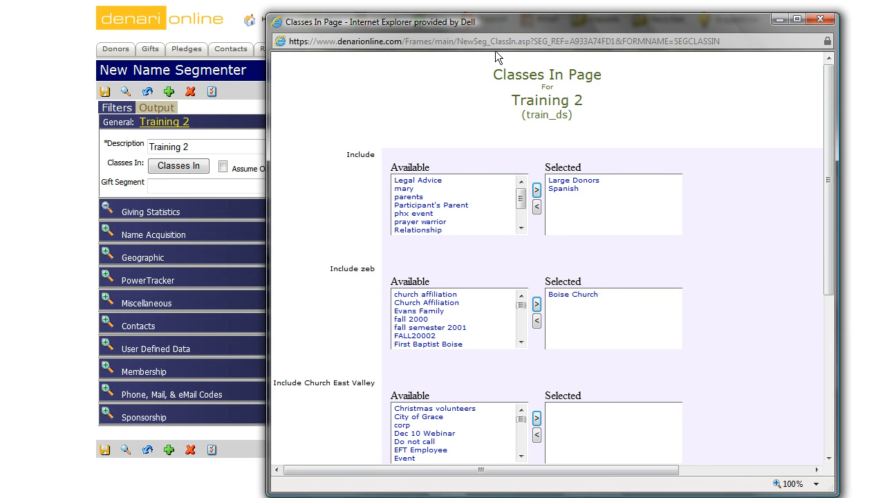
pyautogui.moveTo(392, 22); pyautogui.dragTo(413, 20)
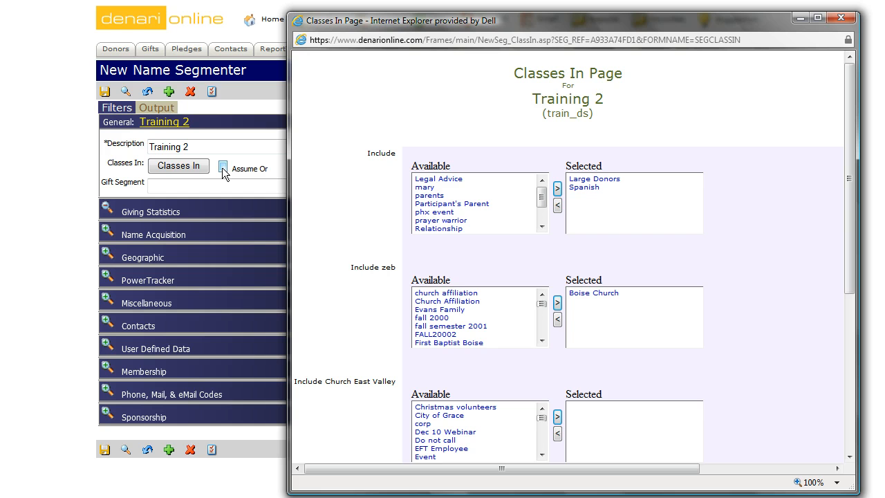
pyautogui.click(289, 210)
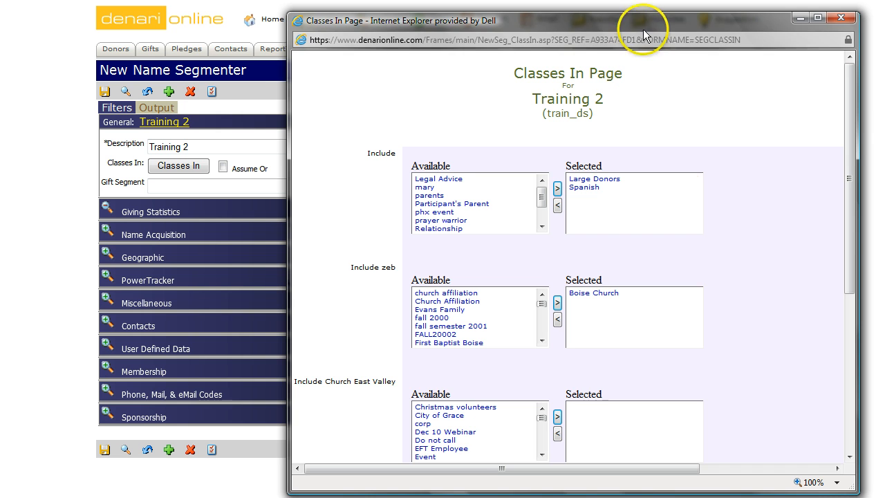
pyautogui.moveTo(642, 29); pyautogui.dragTo(549, 20)
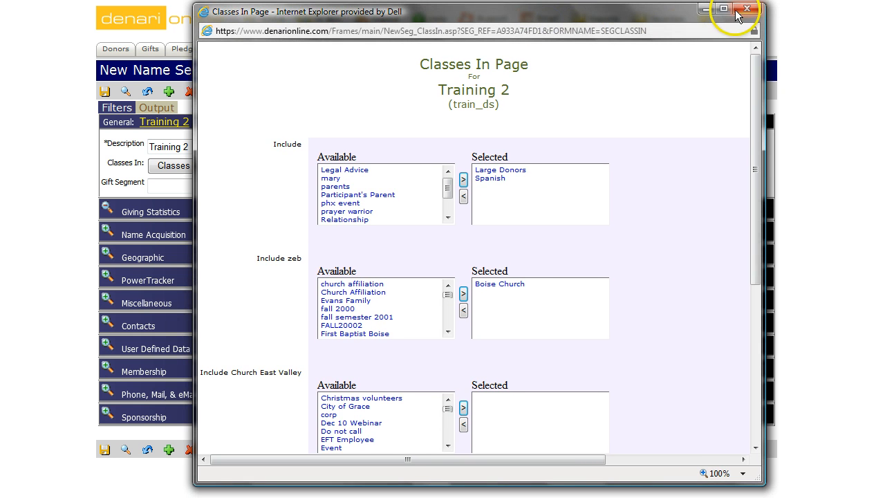
pyautogui.click(741, 11)
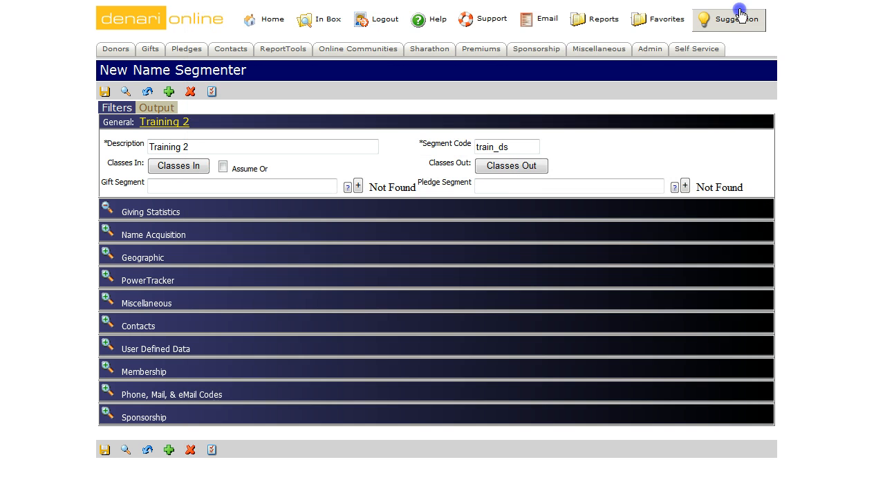
# Open the Classes Out page for Training 2 and add No mail to the selected Exclude Organization classes.
pyautogui.click(530, 166)
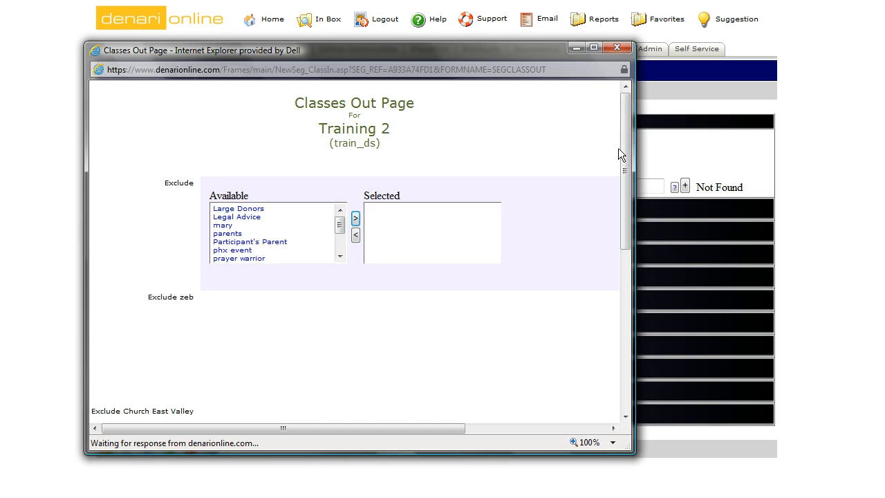
pyautogui.click(620, 144)
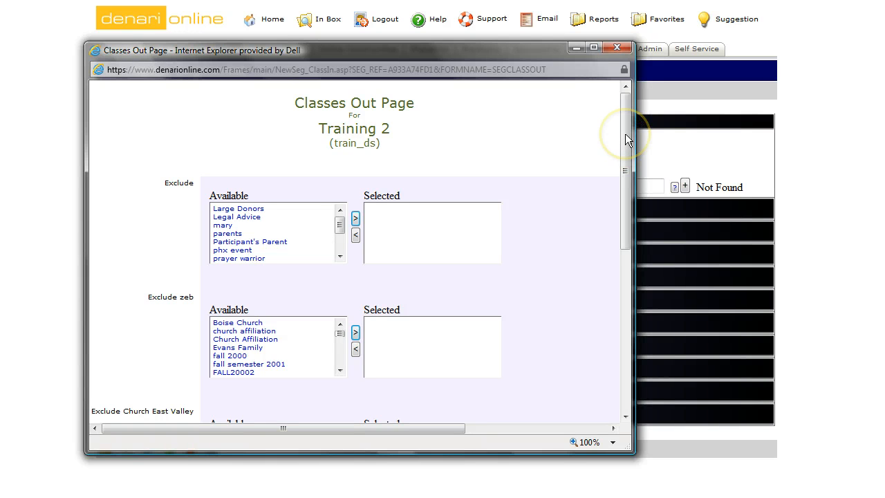
pyautogui.click(625, 138)
pyautogui.moveTo(625, 138); pyautogui.dragTo(604, 325)
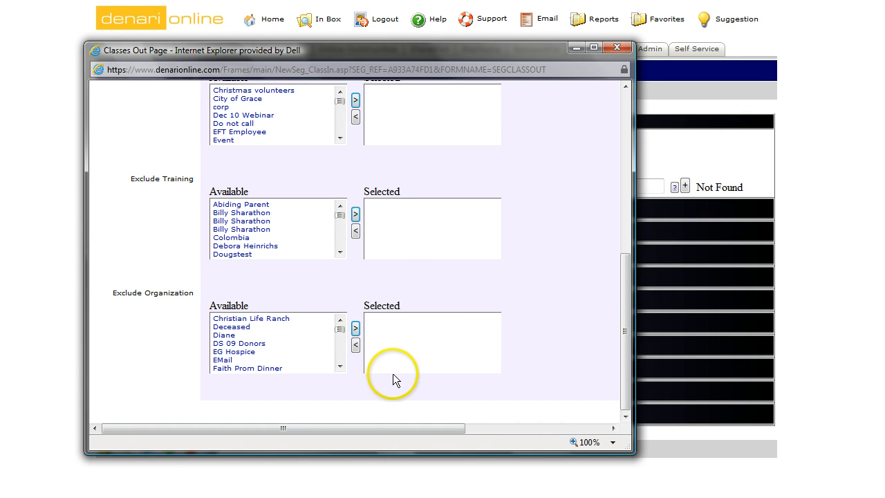
pyautogui.click(340, 366)
pyautogui.click(340, 366)
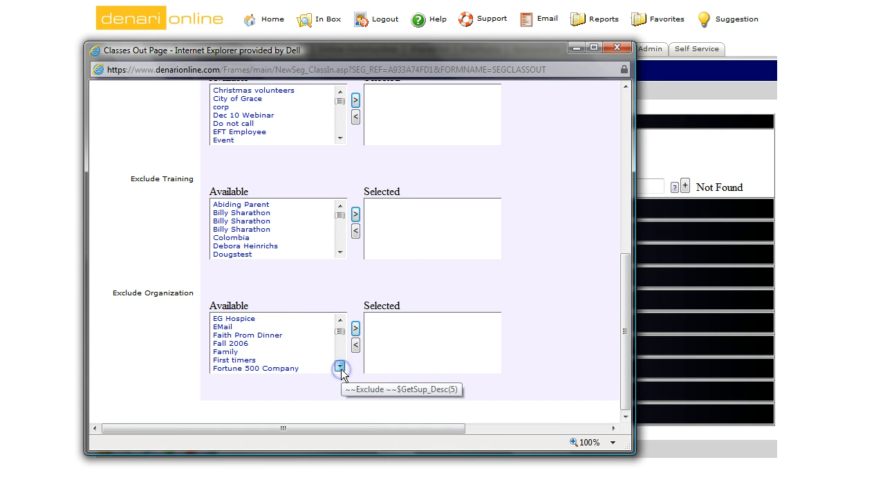
pyautogui.click(340, 366)
pyautogui.click(340, 366)
pyautogui.click(340, 366)
pyautogui.click(340, 366)
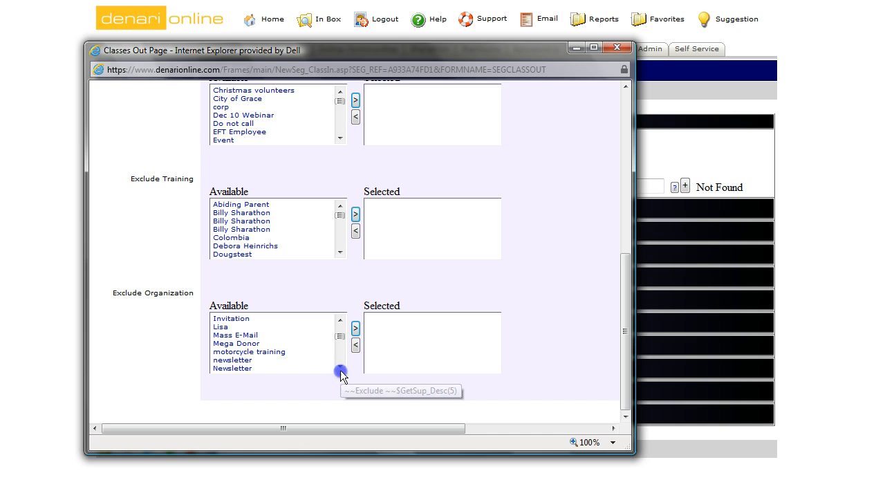
pyautogui.click(340, 366)
pyautogui.click(340, 367)
pyautogui.click(340, 367)
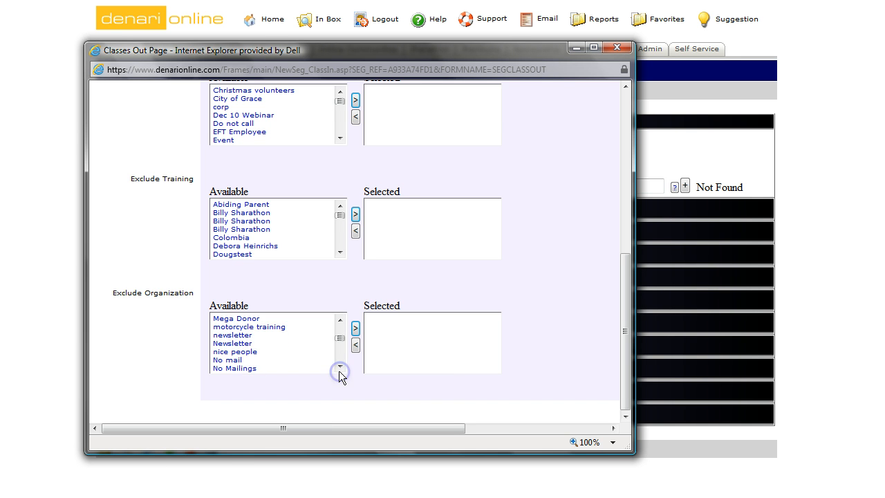
pyautogui.click(246, 359)
pyautogui.click(355, 327)
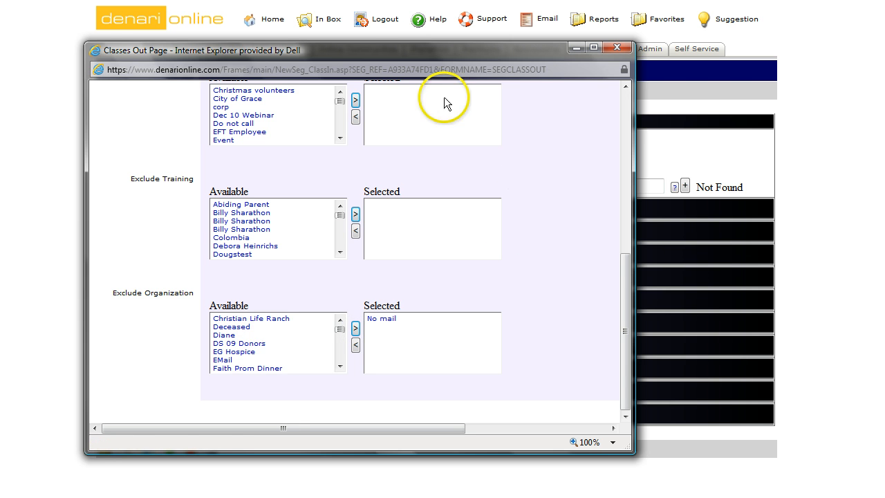
# Add Deceased to the selected Exclude Organization classes alongside No mail, and close the Classes Out window.
pyautogui.moveTo(410, 51); pyautogui.dragTo(618, 39)
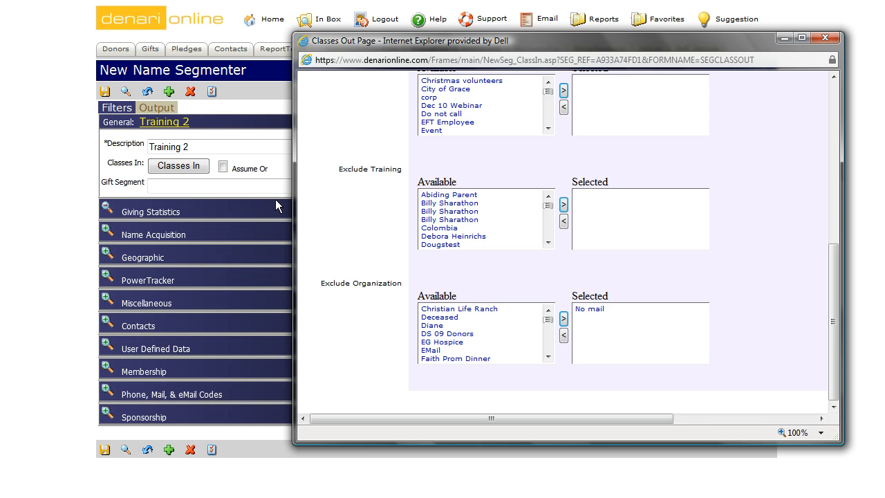
pyautogui.click(443, 316)
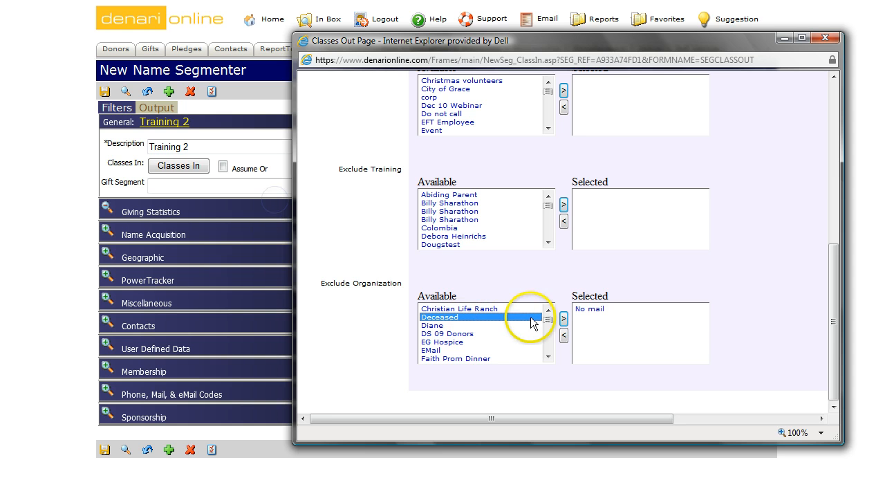
pyautogui.click(563, 318)
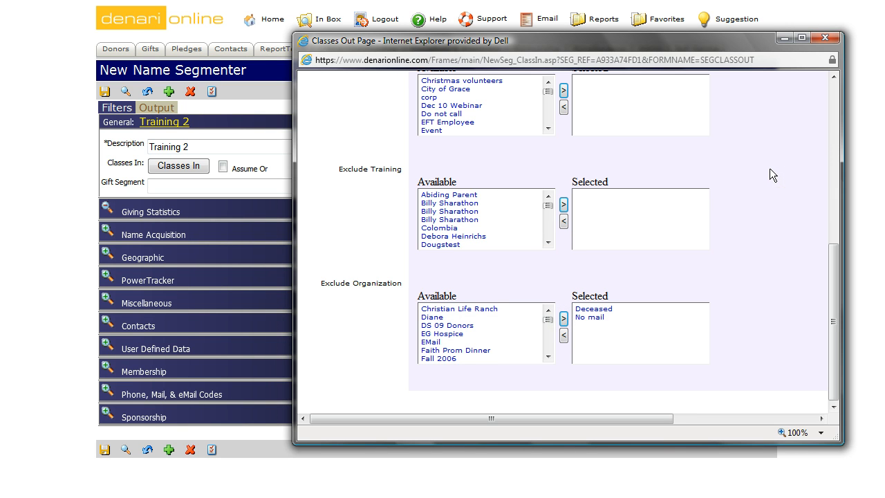
pyautogui.click(825, 40)
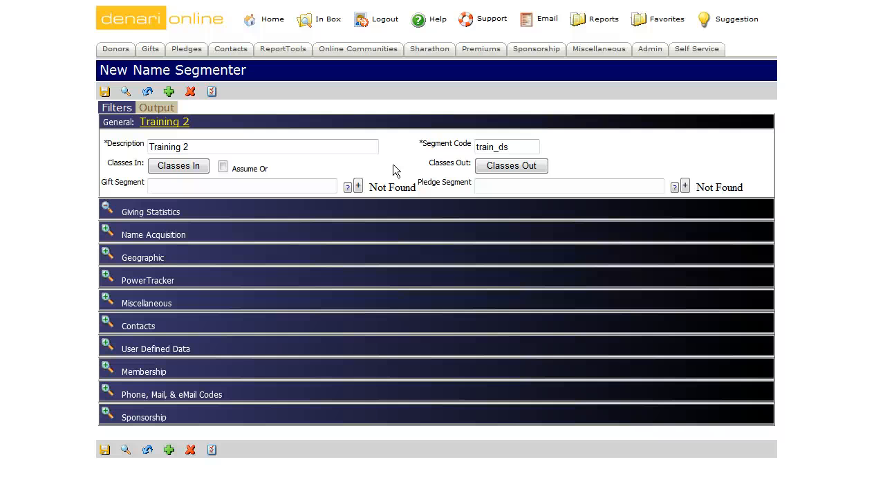
pyautogui.click(332, 218)
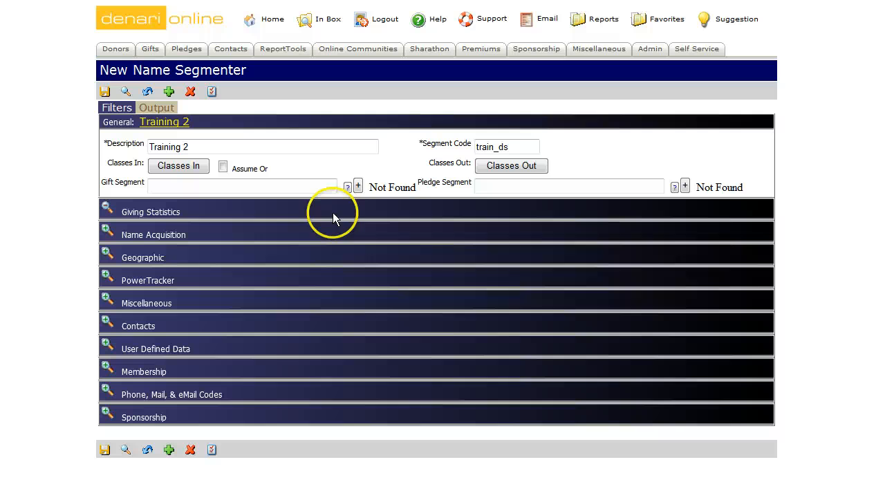
pyautogui.click(379, 170)
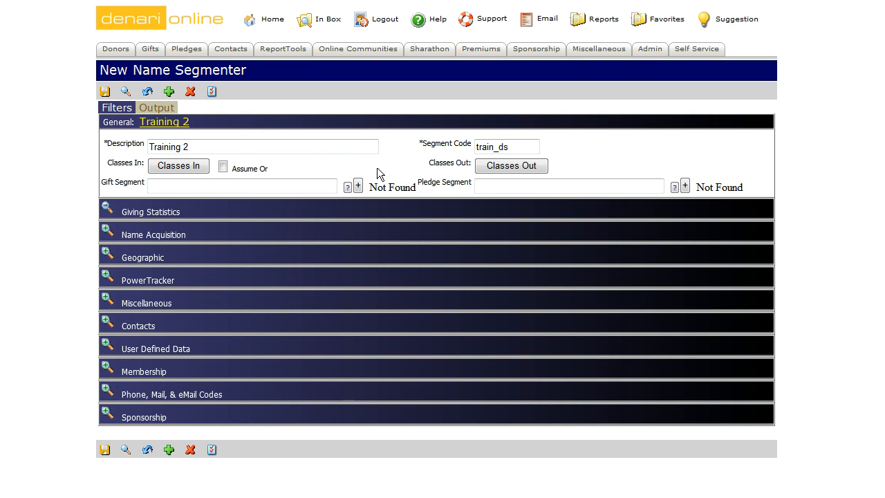
pyautogui.click(338, 199)
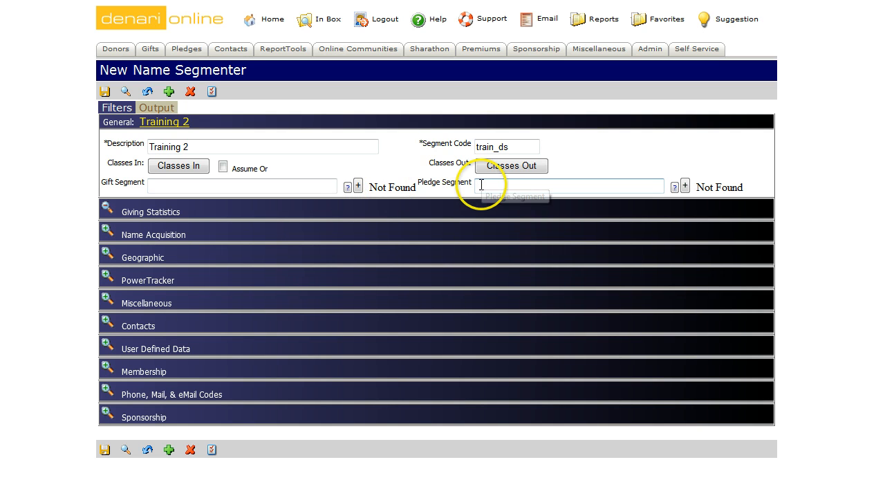
pyautogui.click(393, 167)
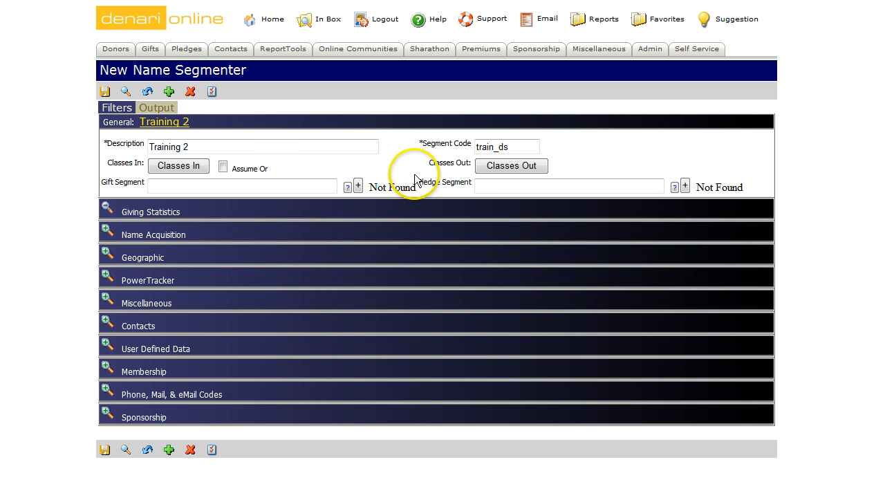
pyautogui.click(388, 163)
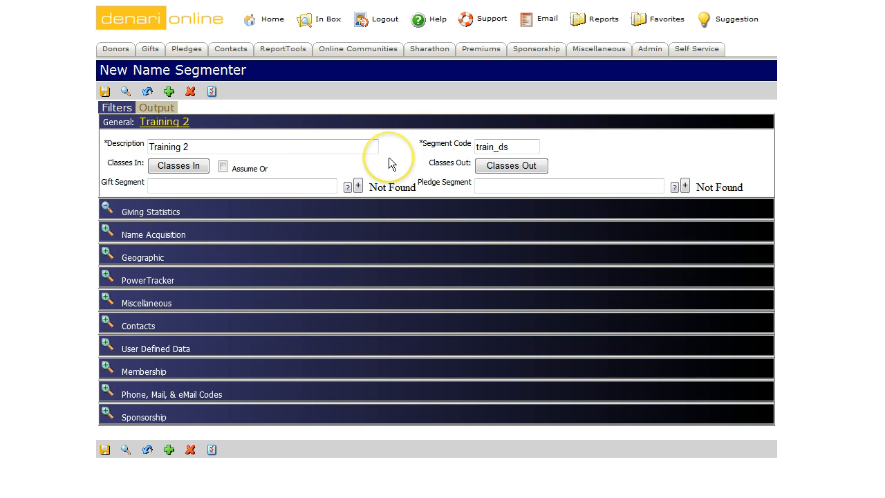